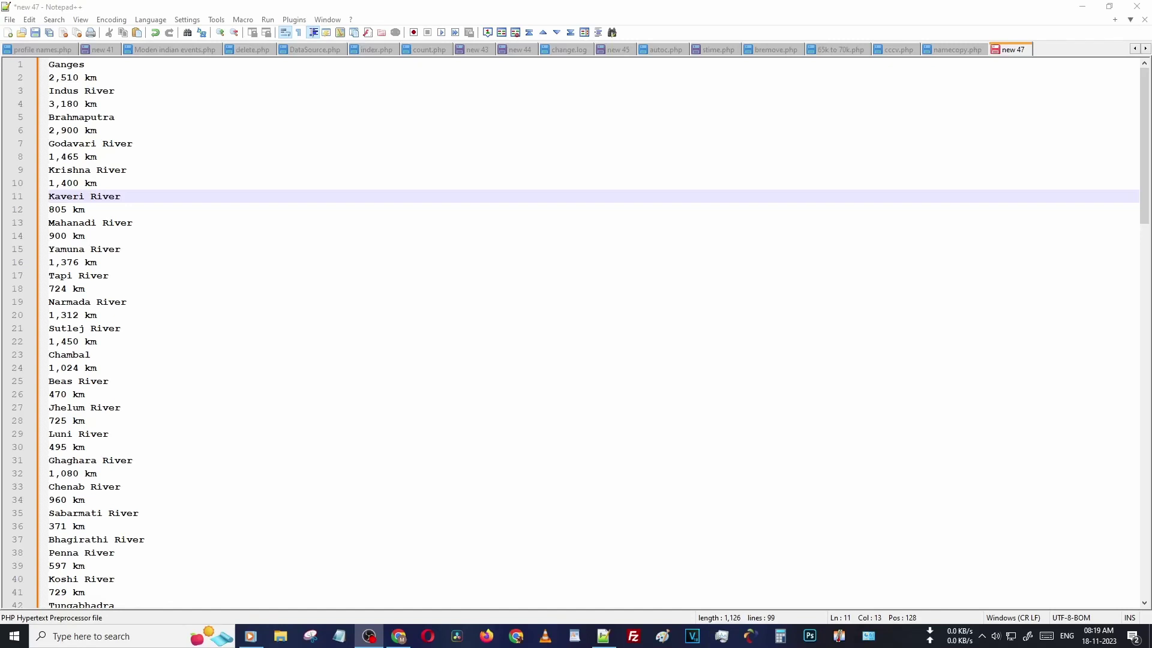
Manually delete the 2,510 km, 3,180 km and 2,900 km length text
{"action": "left_click", "coordinate": [237, 308]}
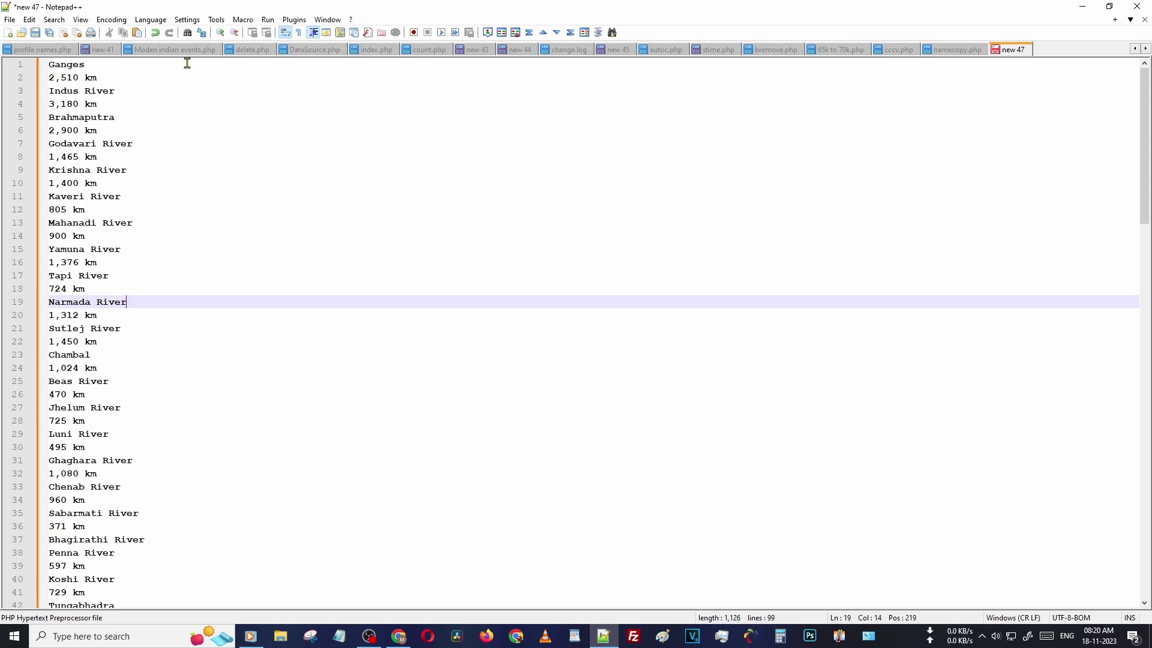
{"action": "left_click", "coordinate": [124, 68]}
{"action": "scroll", "coordinate": [115, 95], "scroll_direction": "down", "scroll_amount": 5}
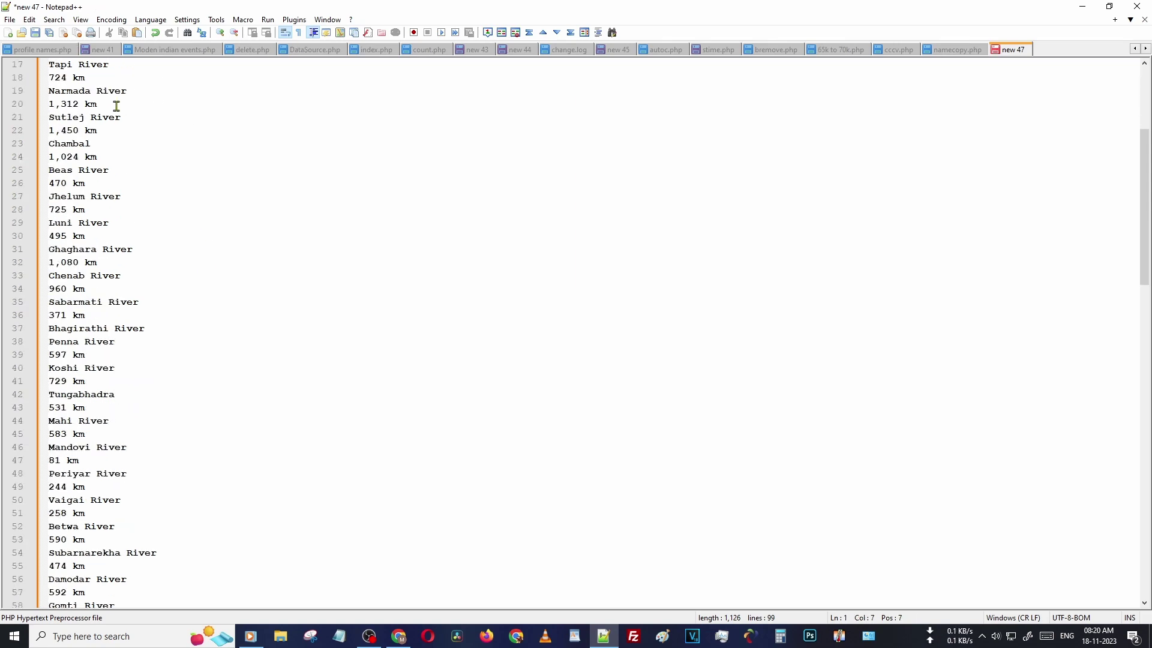
{"action": "scroll", "coordinate": [115, 104], "scroll_direction": "down", "scroll_amount": 3}
{"action": "scroll", "coordinate": [114, 103], "scroll_direction": "up", "scroll_amount": 4}
{"action": "scroll", "coordinate": [114, 104], "scroll_direction": "up", "scroll_amount": 4}
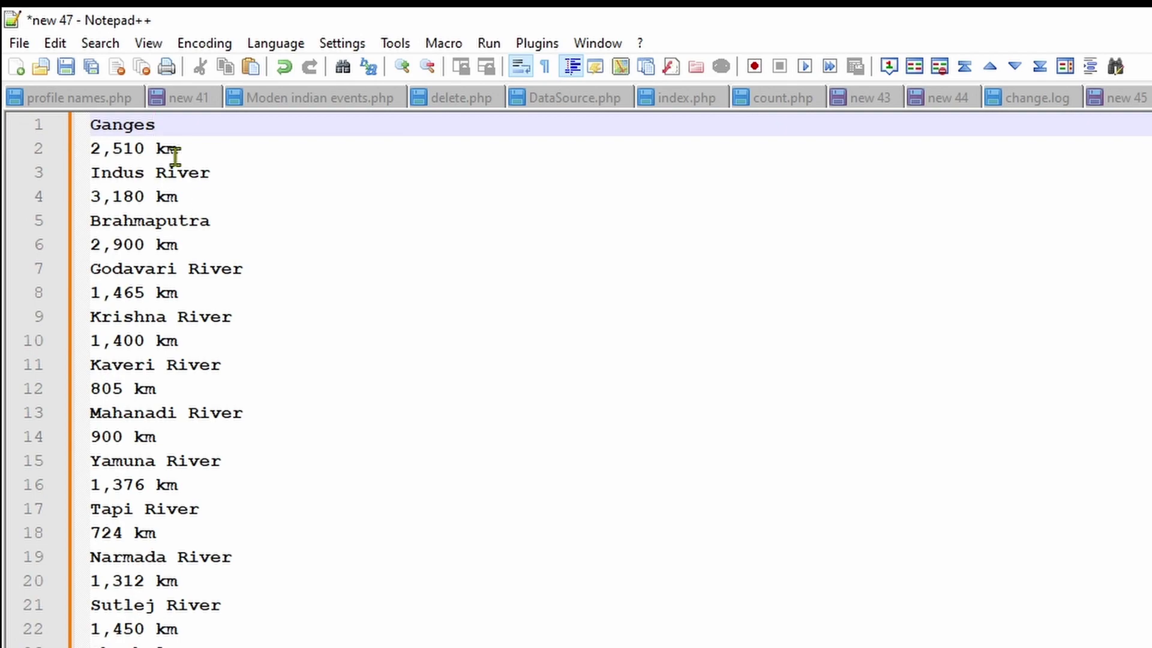
{"action": "left_click", "coordinate": [215, 155]}
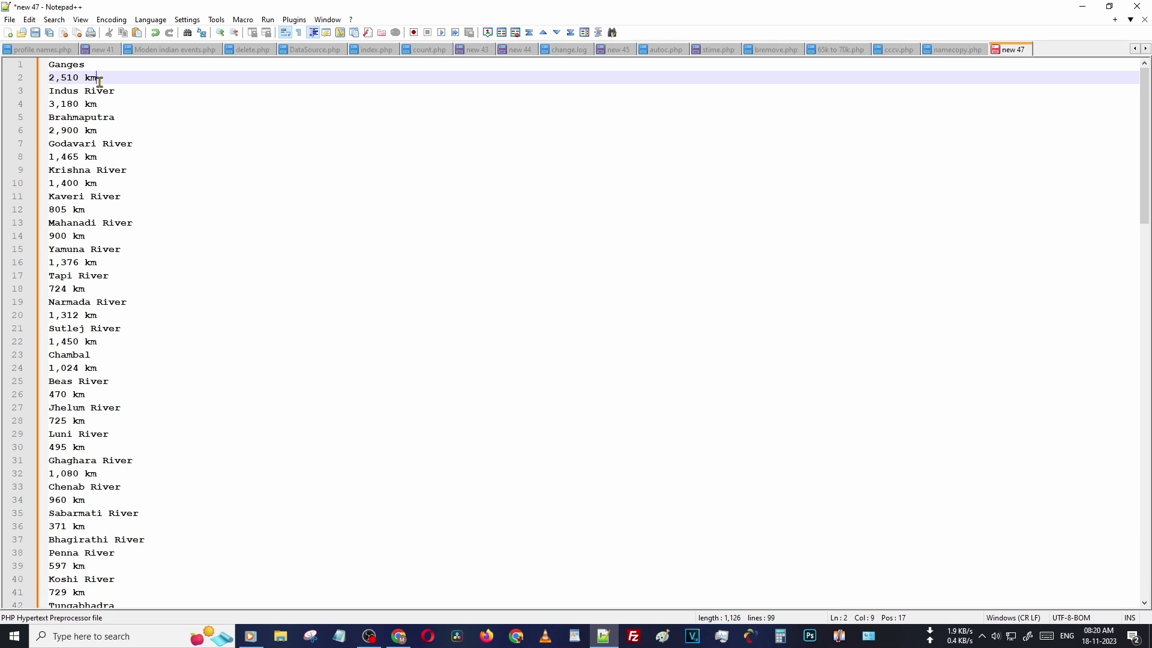
{"action": "left_click_drag", "start_coordinate": [110, 78], "coordinate": [49, 78]}
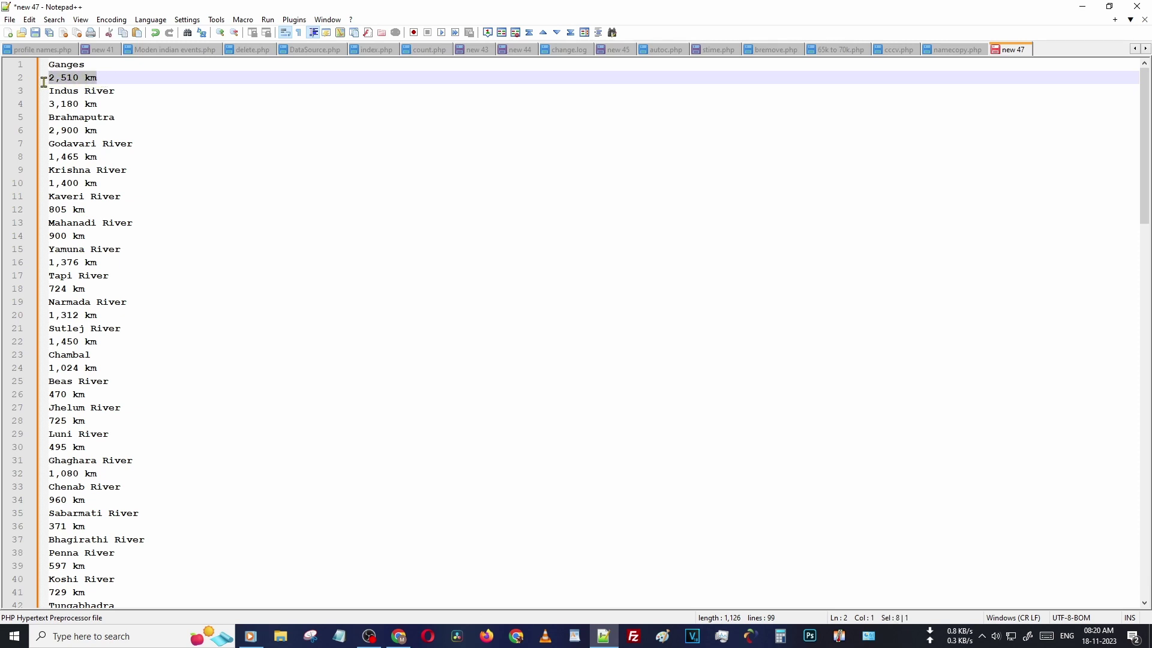
{"action": "key", "text": "BackSpace"}
{"action": "left_click_drag", "start_coordinate": [100, 104], "coordinate": [29, 103]}
{"action": "key", "text": "BackSpace"}
{"action": "left_click_drag", "start_coordinate": [101, 131], "coordinate": [49, 129]}
{"action": "key", "text": "BackSpace"}
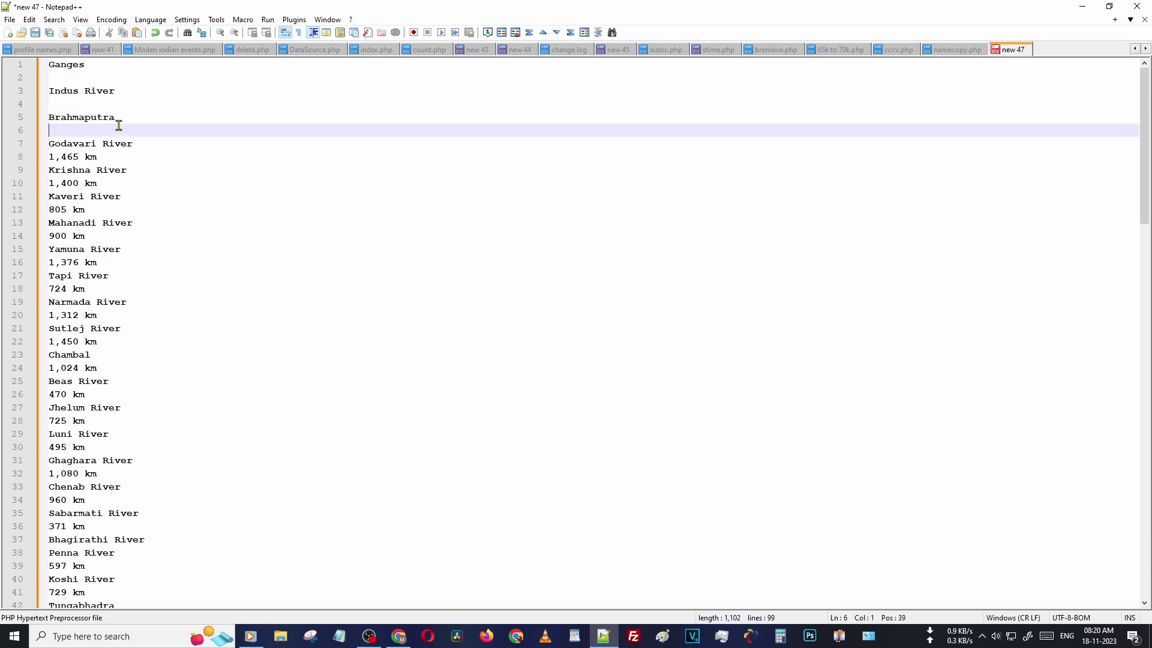
Undo those deletions and start a Find for 'km' selected on line 2
{"action": "key", "text": "ctrl+z"}
{"action": "key", "text": "ctrl+z"}
{"action": "key", "text": "ctrl+z"}
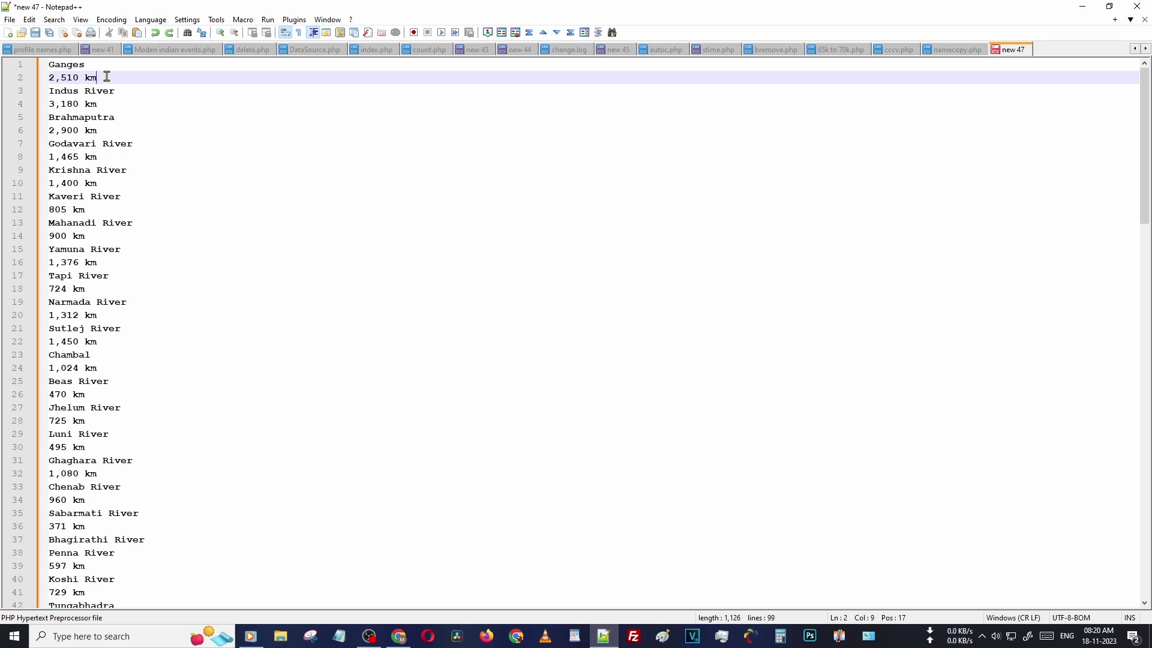
{"action": "left_click_drag", "start_coordinate": [100, 77], "coordinate": [78, 78]}
{"action": "scroll", "coordinate": [88, 326], "scroll_direction": "down", "scroll_amount": 1}
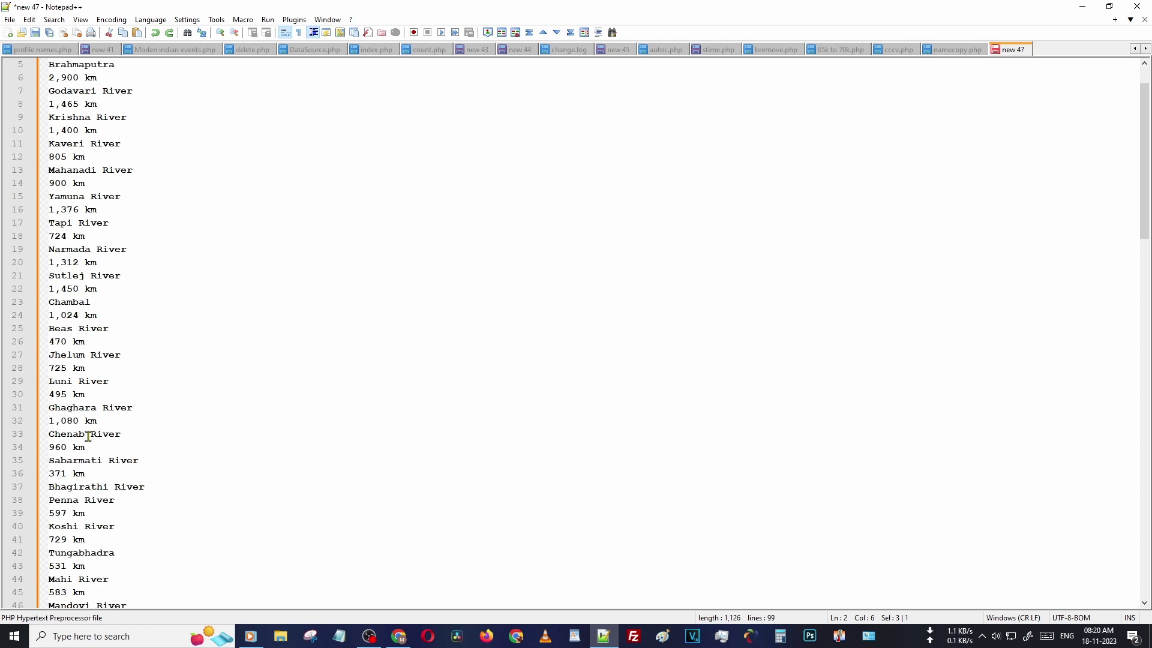
{"action": "scroll", "coordinate": [92, 383], "scroll_direction": "up", "scroll_amount": 2}
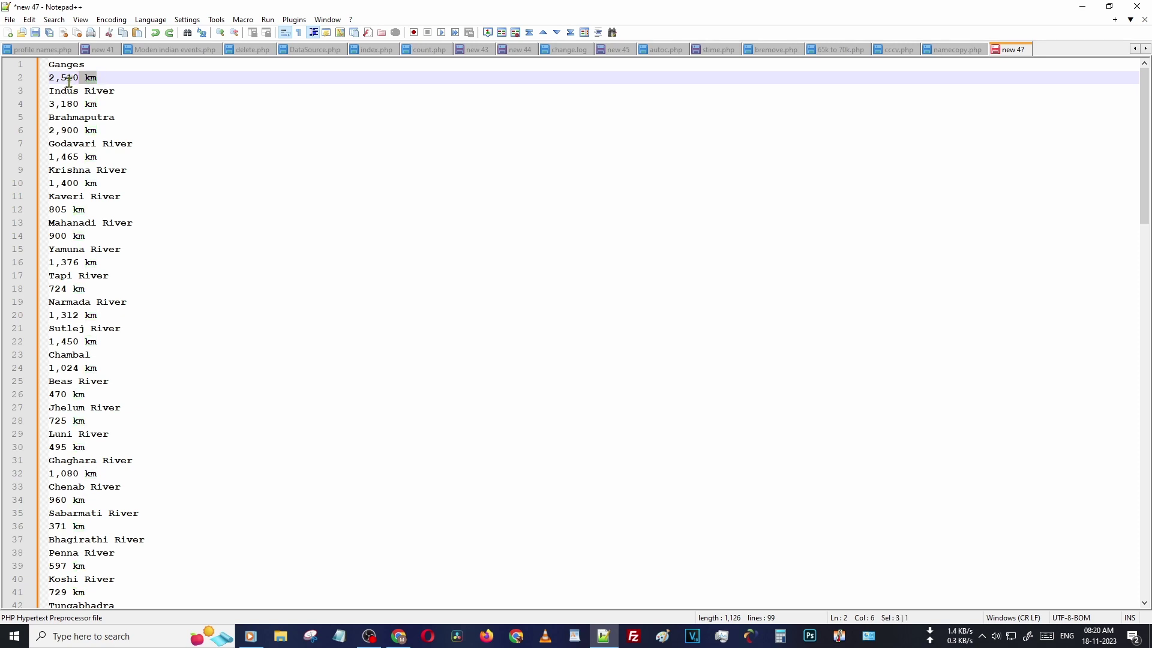
{"action": "key", "text": "ctrl+f"}
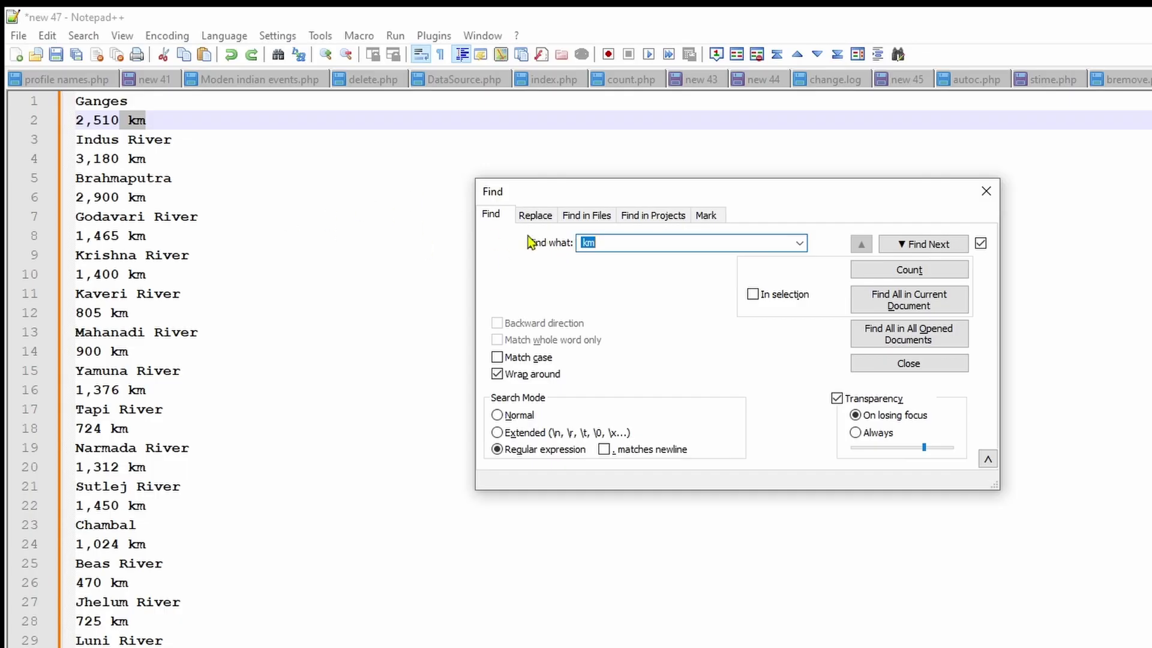
Mark all 48 'km' matches with Bookmark line enabled, then close the Mark dialog
{"action": "left_click", "coordinate": [706, 216]}
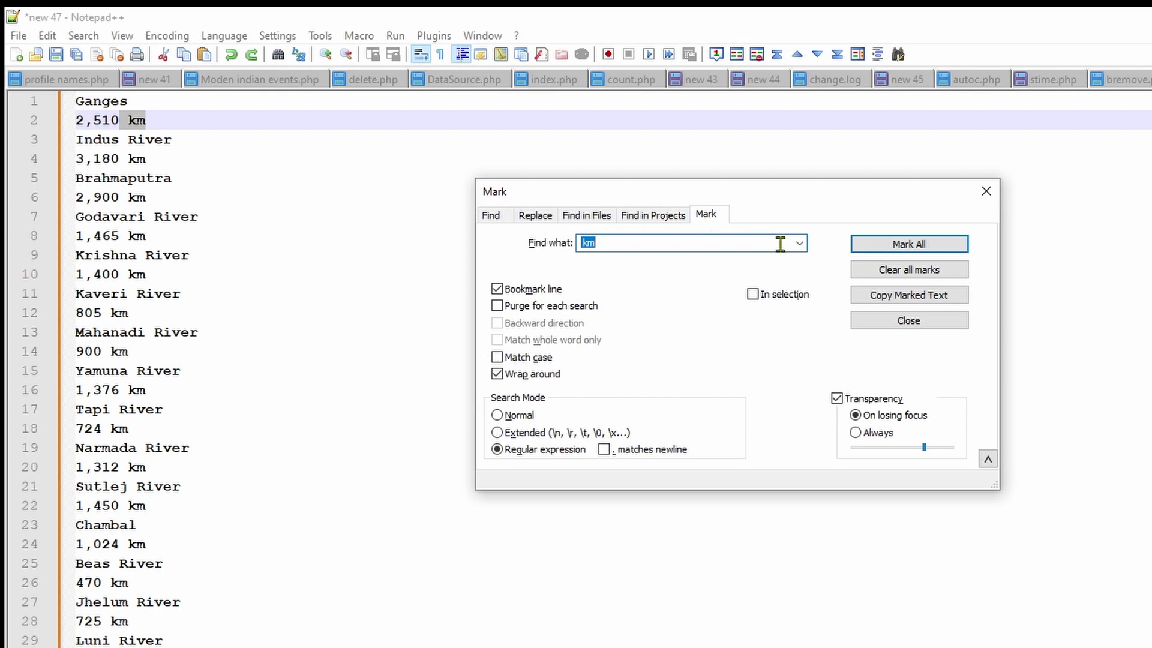
{"action": "left_click", "coordinate": [891, 252]}
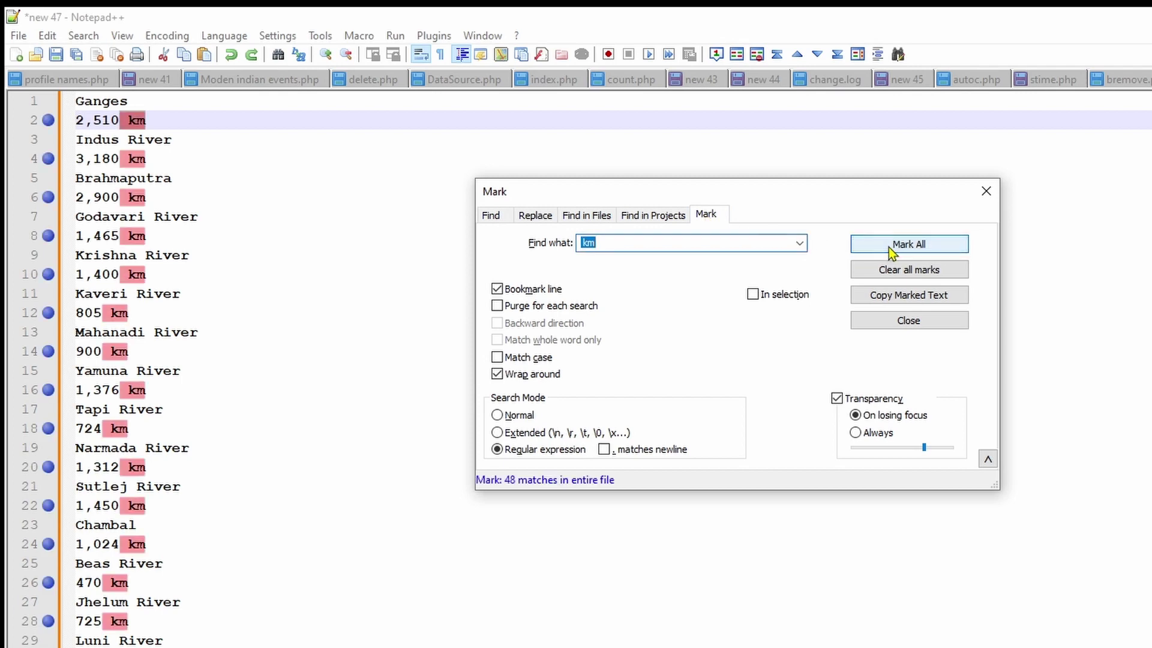
{"action": "left_click", "coordinate": [520, 294]}
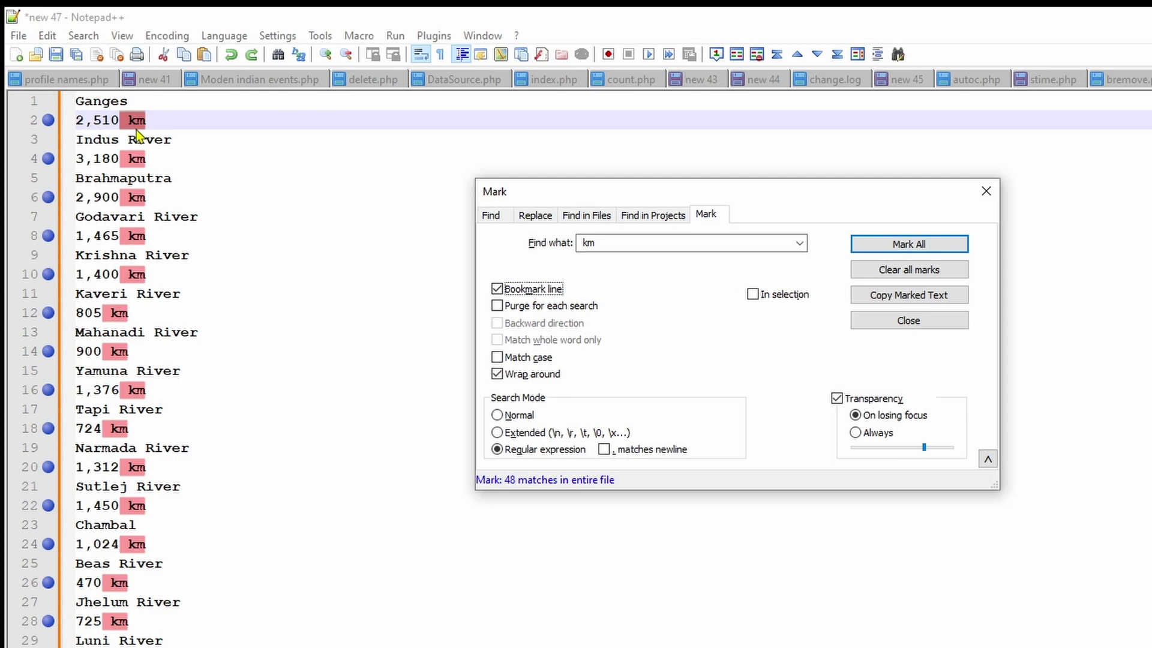
{"action": "left_click_drag", "start_coordinate": [129, 126], "coordinate": [142, 127]}
{"action": "left_click", "coordinate": [985, 191]}
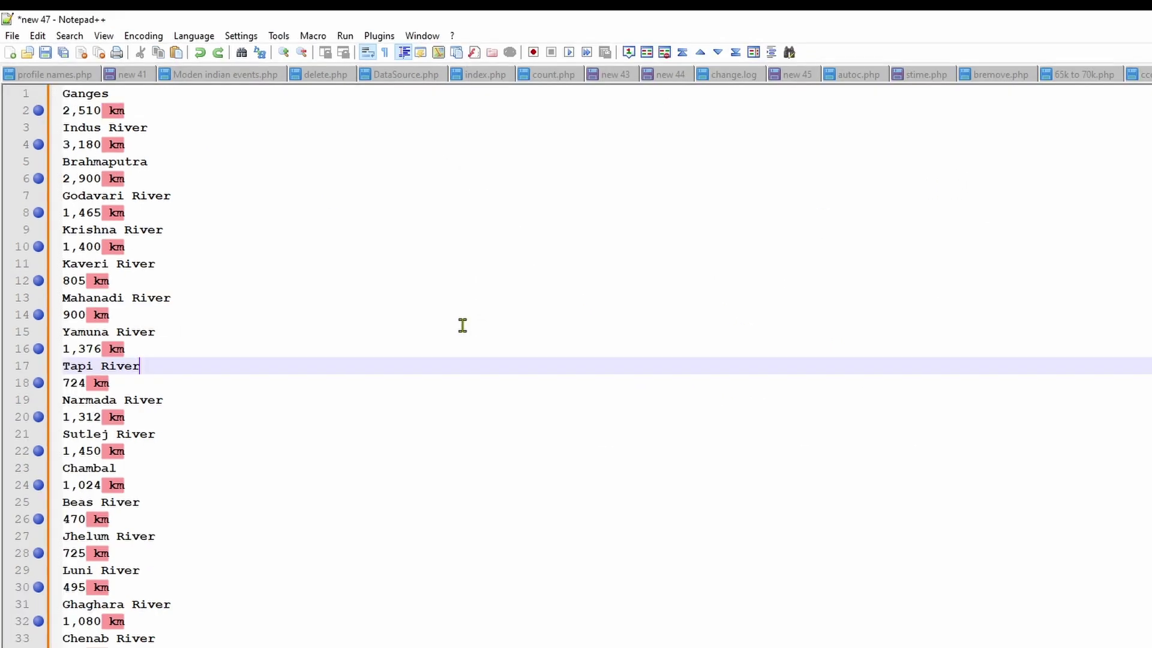
Cut all bookmarked km length lines, then move to empty line 52
{"action": "left_click", "coordinate": [69, 37]}
{"action": "mouse_move", "coordinate": [99, 457]}
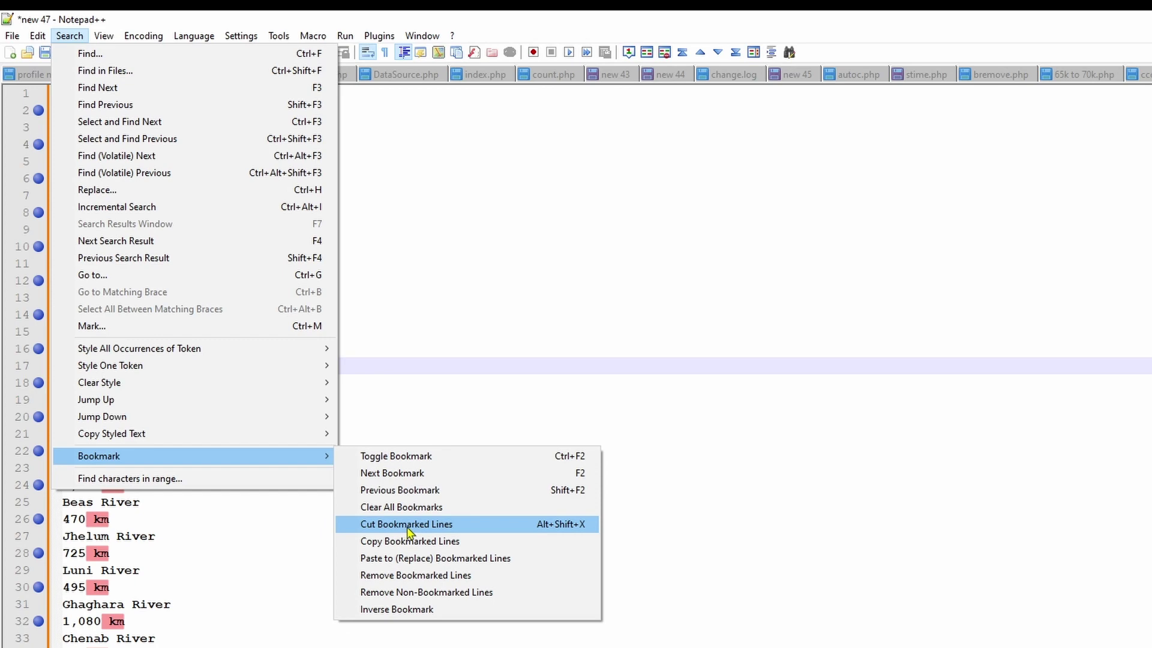
{"action": "left_click", "coordinate": [405, 531]}
{"action": "scroll", "coordinate": [148, 225], "scroll_direction": "down", "scroll_amount": 2}
{"action": "scroll", "coordinate": [108, 203], "scroll_direction": "down", "scroll_amount": 5}
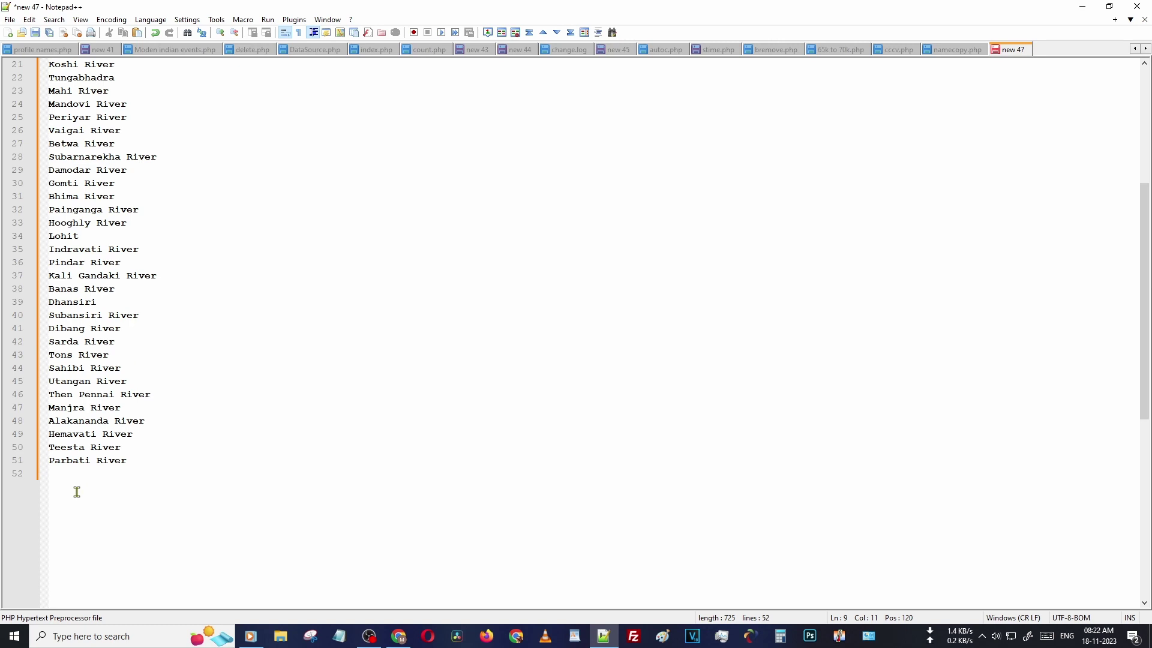
{"action": "left_click", "coordinate": [79, 469]}
{"action": "key", "text": "ctrl+v"}
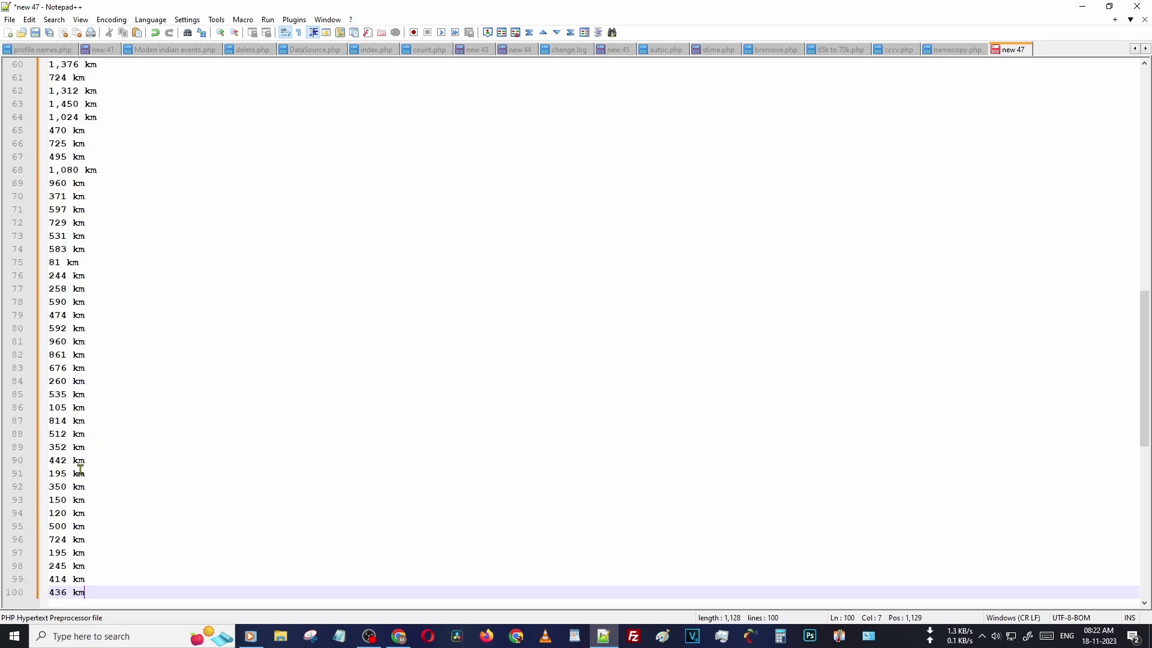
{"action": "scroll", "coordinate": [80, 469], "scroll_direction": "up", "scroll_amount": 5}
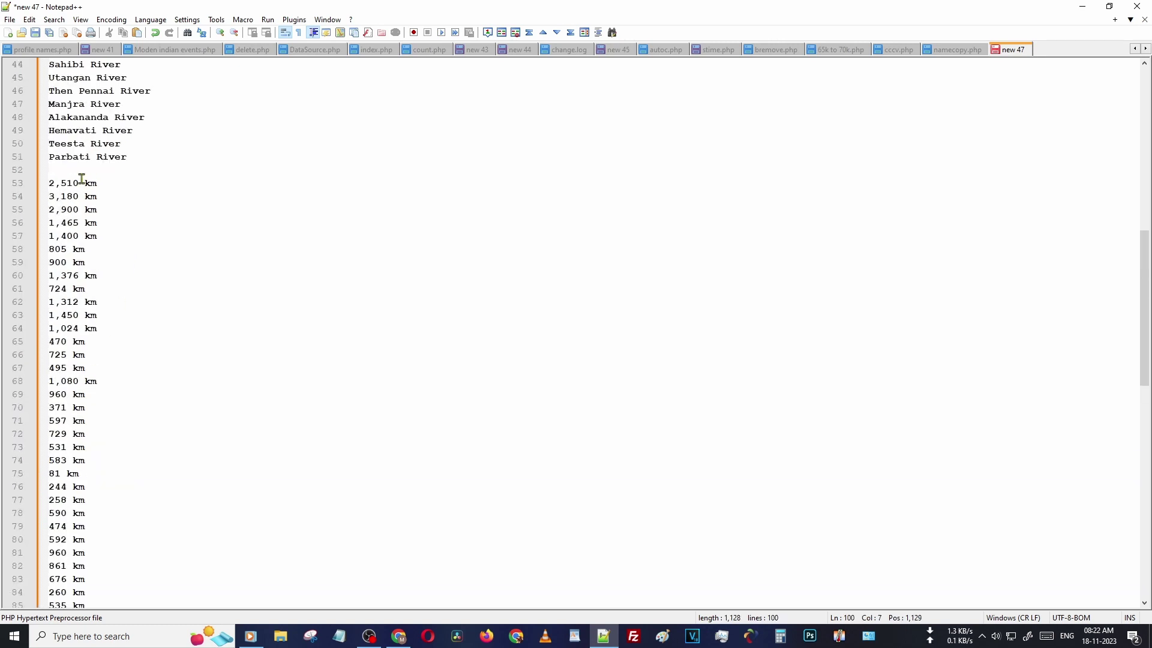
{"action": "left_click", "coordinate": [118, 484]}
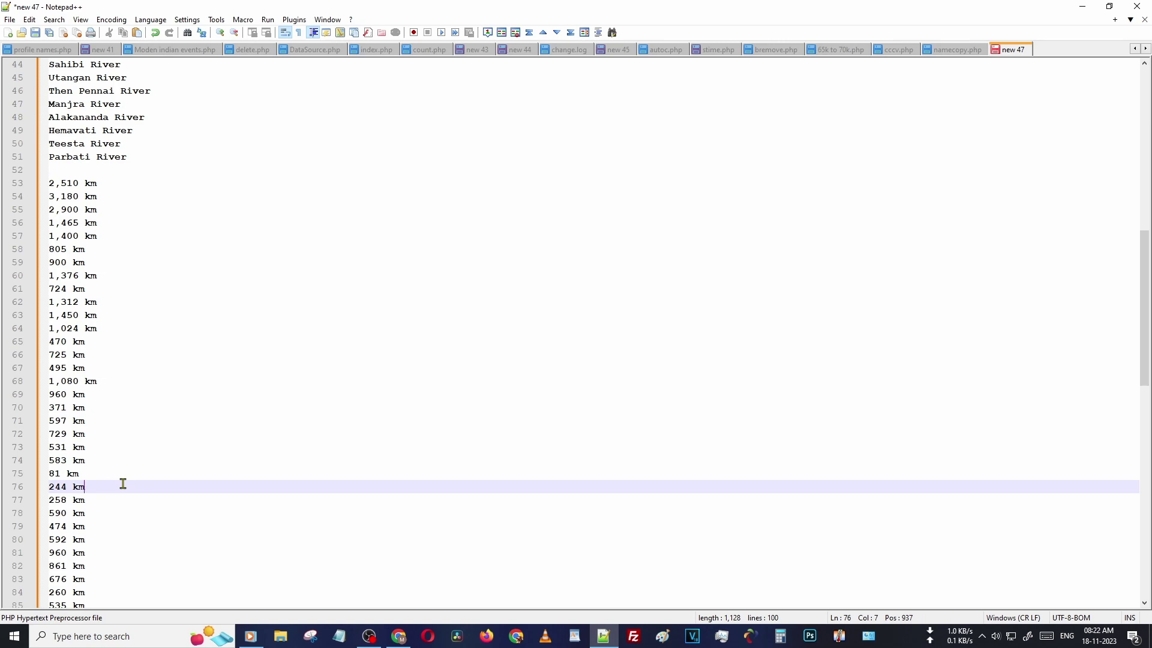
{"action": "key", "text": "ctrl+z"}
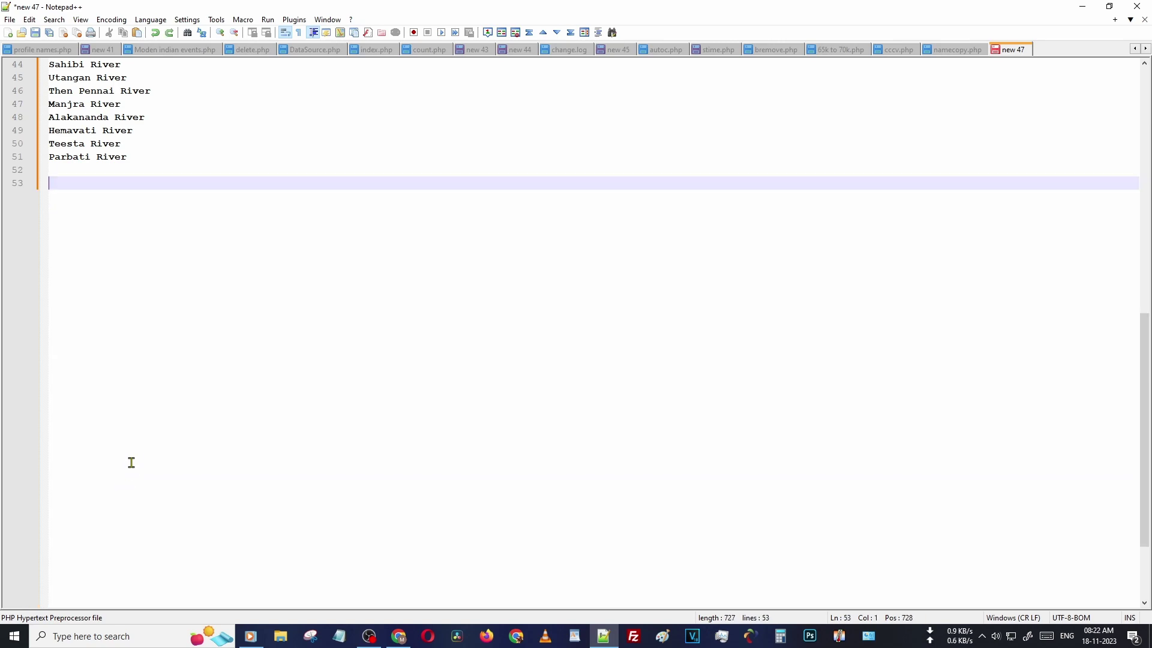
{"action": "scroll", "coordinate": [135, 454], "scroll_direction": "up", "scroll_amount": 15}
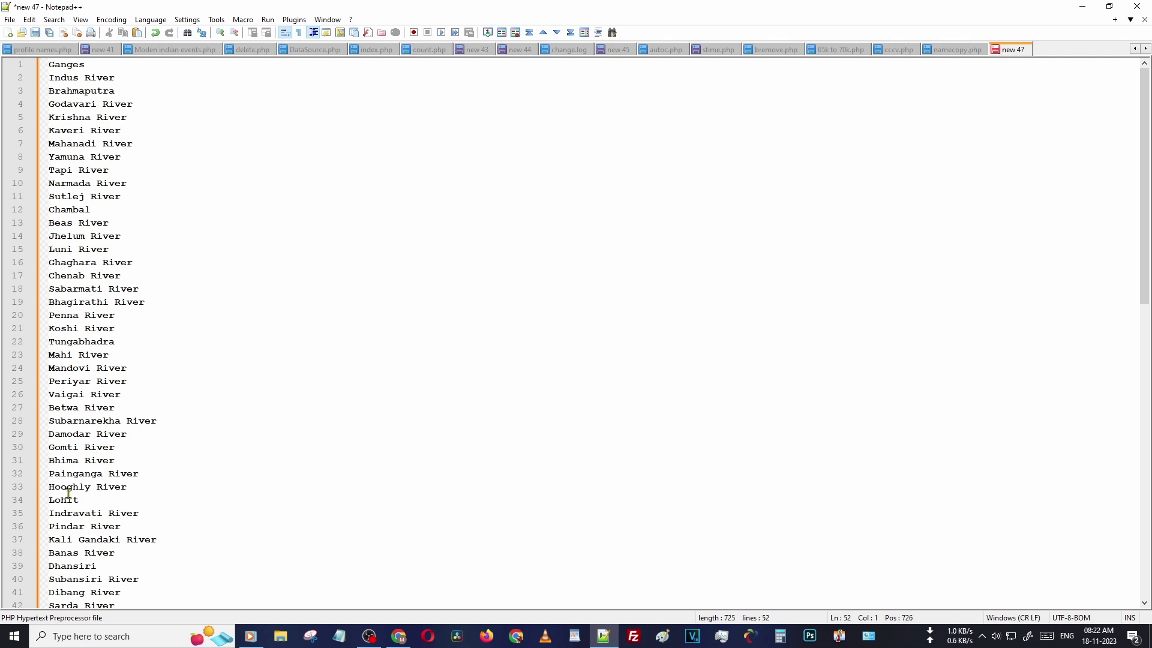
{"action": "scroll", "coordinate": [69, 493], "scroll_direction": "down", "scroll_amount": 3}
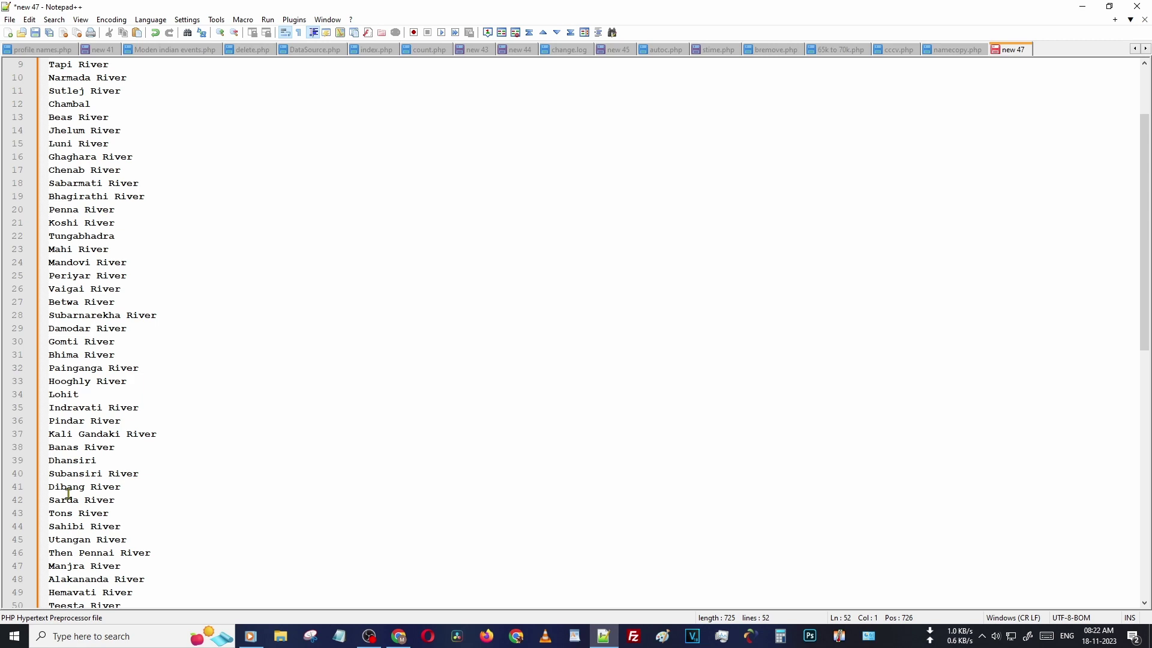
{"action": "scroll", "coordinate": [68, 493], "scroll_direction": "up", "scroll_amount": 3}
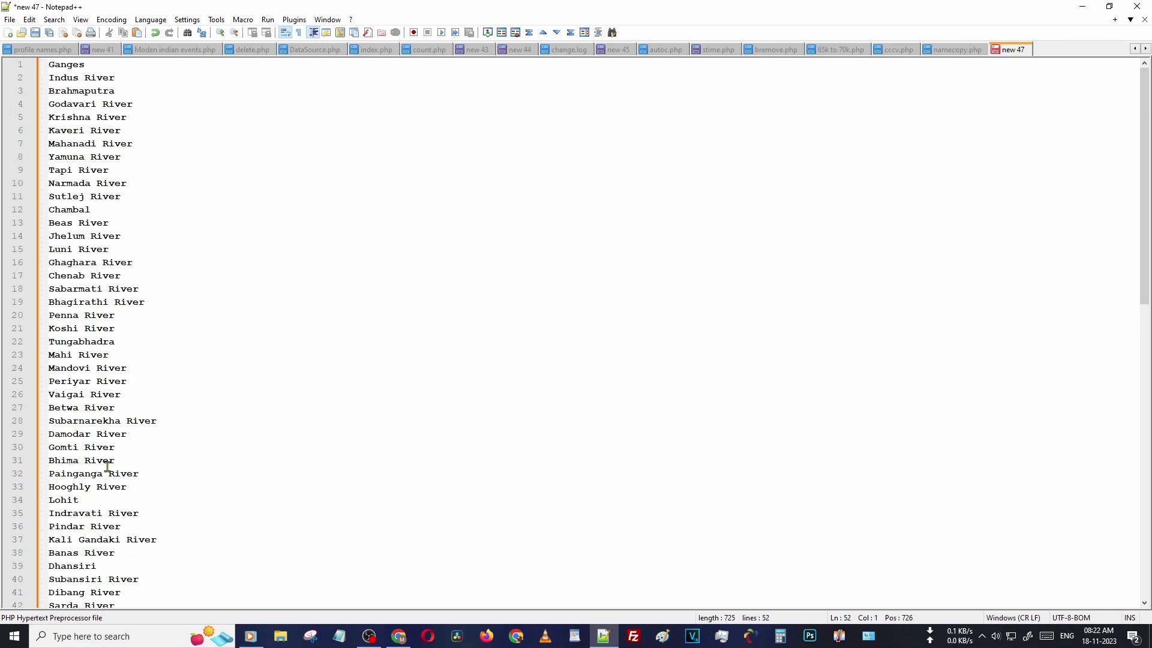